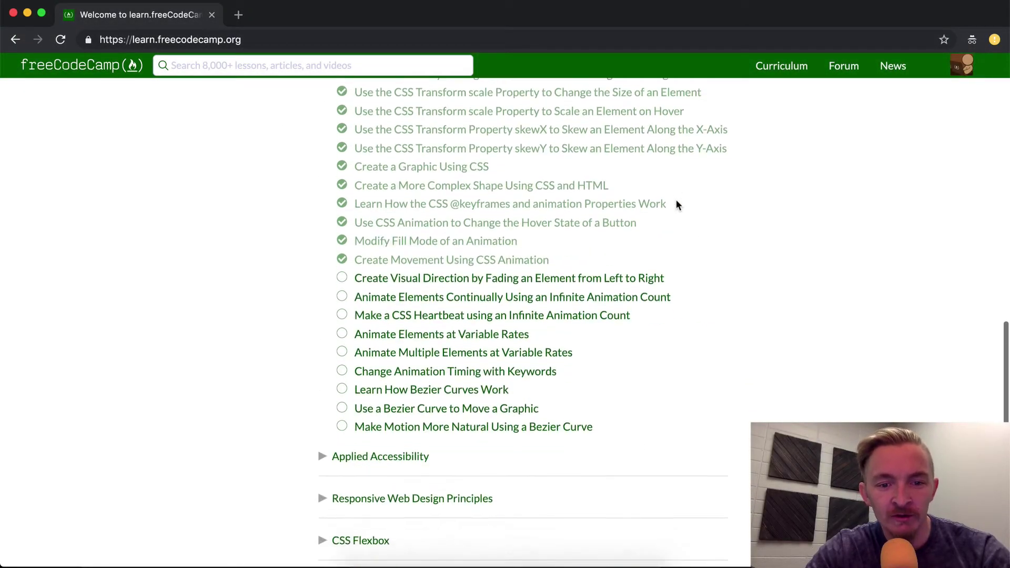
{"action": "scroll", "coordinate": [676, 205], "scroll_direction": "down", "scroll_amount": 1}
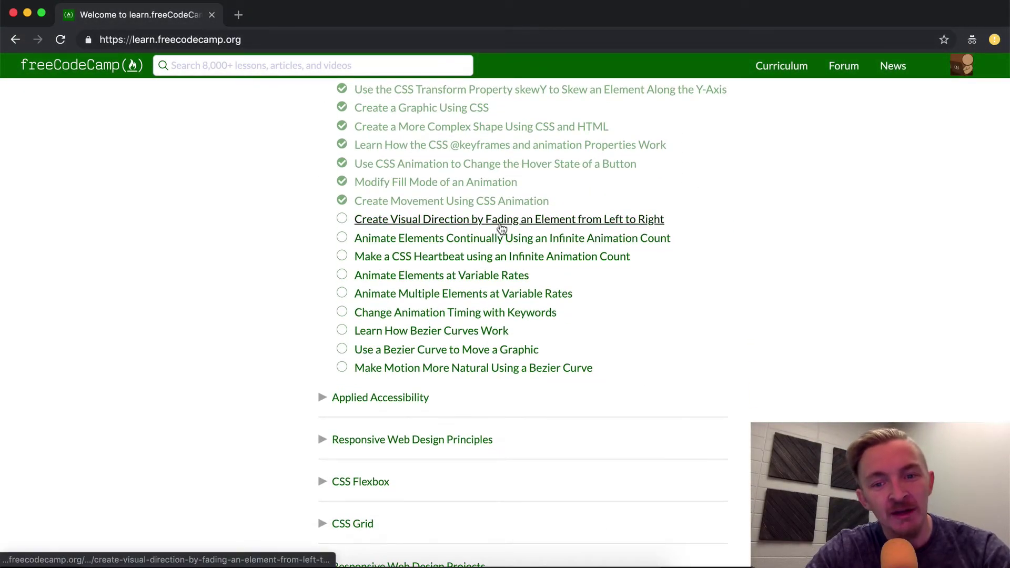
Open the 'Create Visual Direction by Fading an Element from Left to Right' challenge from Applied Visual Design
{"action": "left_click", "coordinate": [501, 227]}
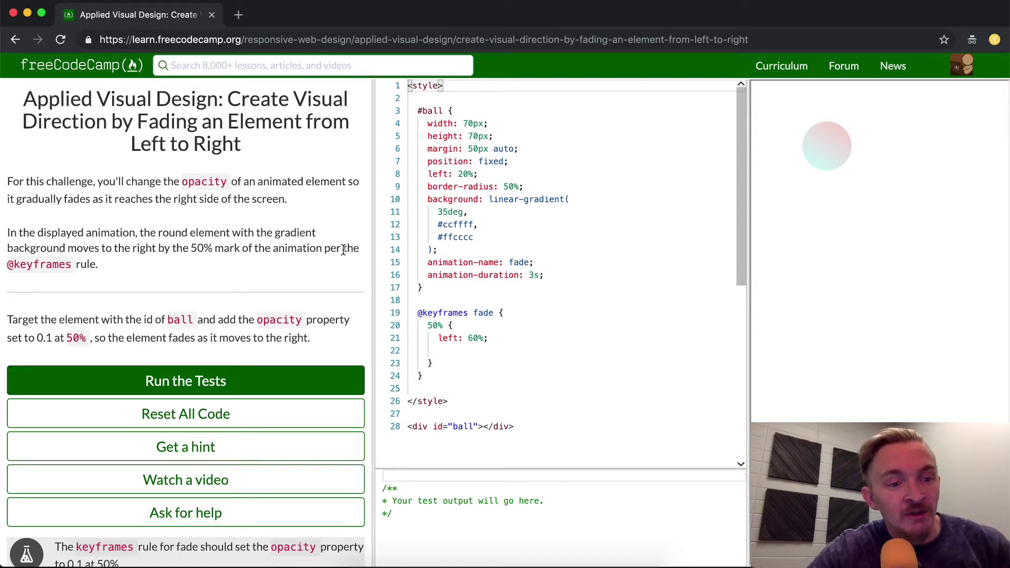
{"action": "left_click", "coordinate": [463, 338]}
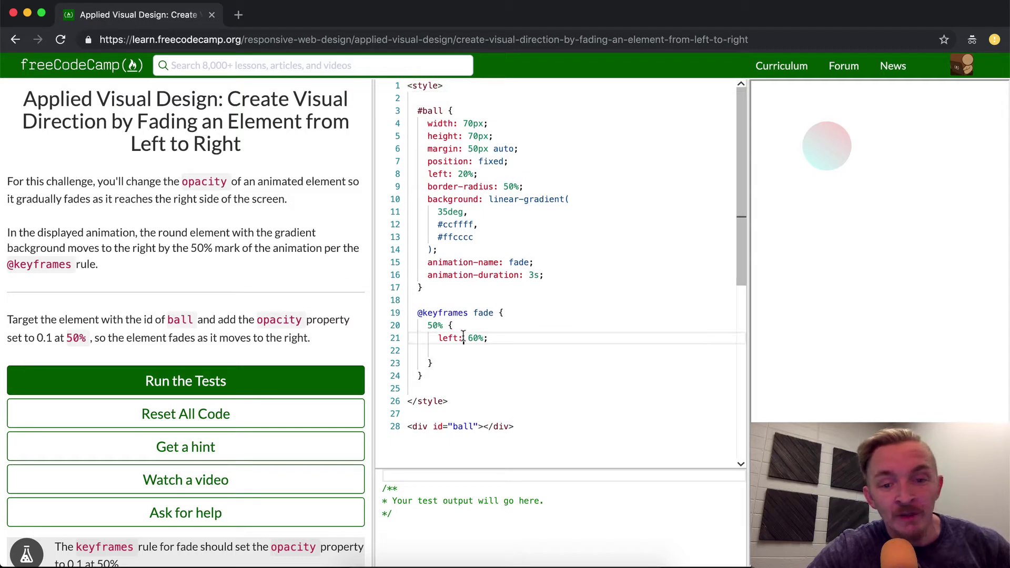
{"action": "scroll", "coordinate": [218, 272], "scroll_direction": "down", "scroll_amount": 1}
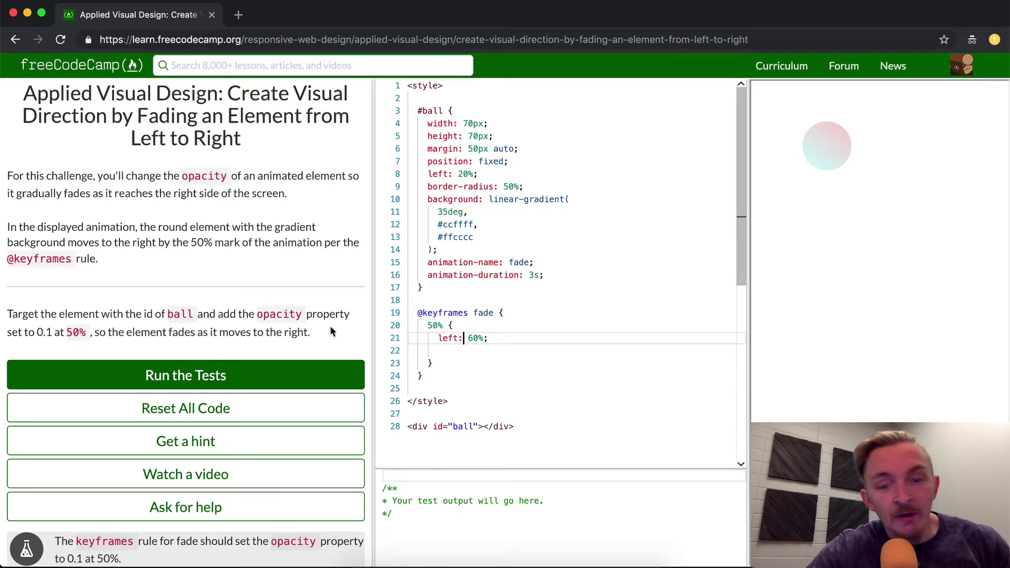
{"action": "left_click", "coordinate": [472, 349]}
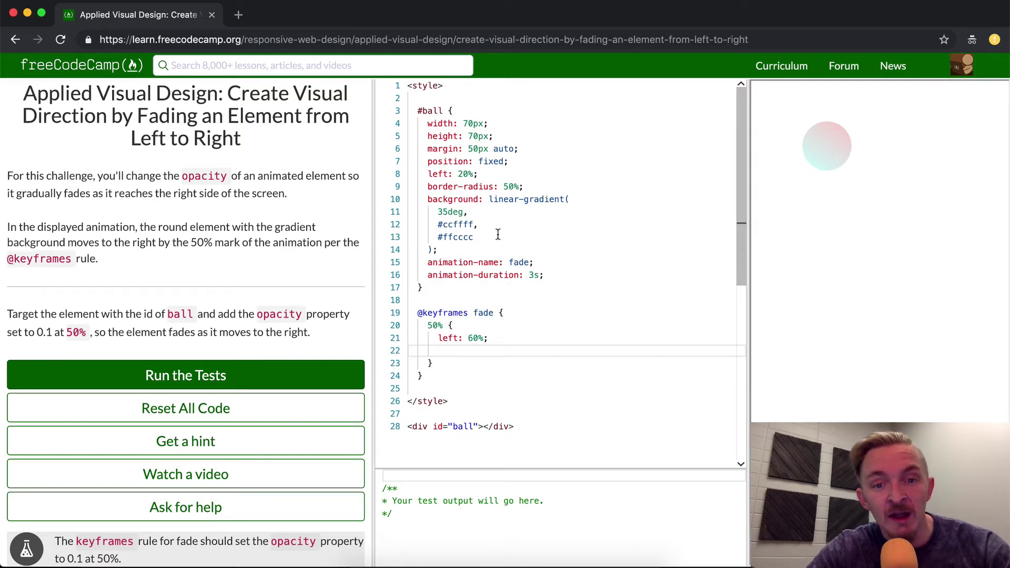
{"action": "left_click", "coordinate": [416, 111]}
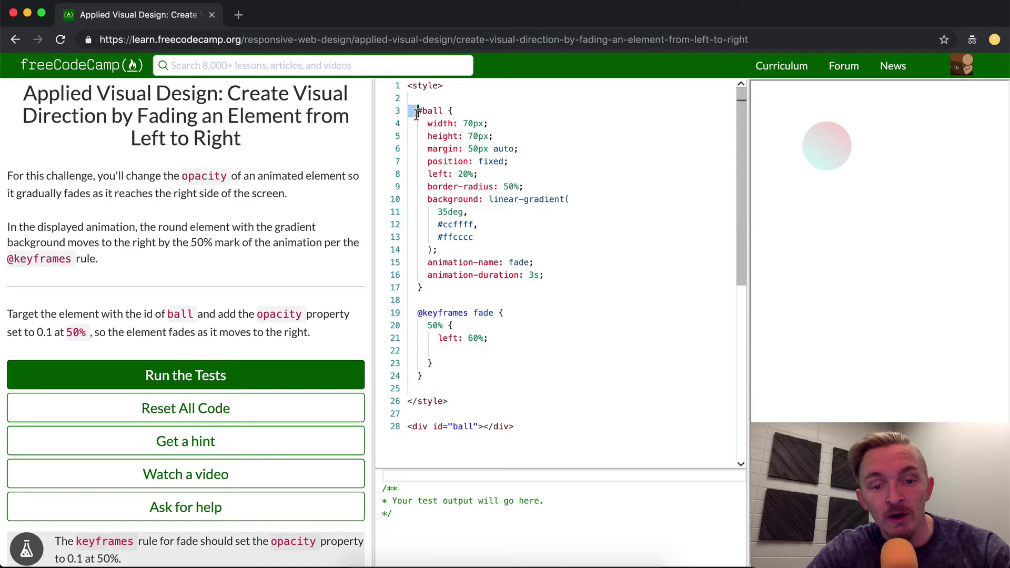
{"action": "left_click", "coordinate": [431, 97]}
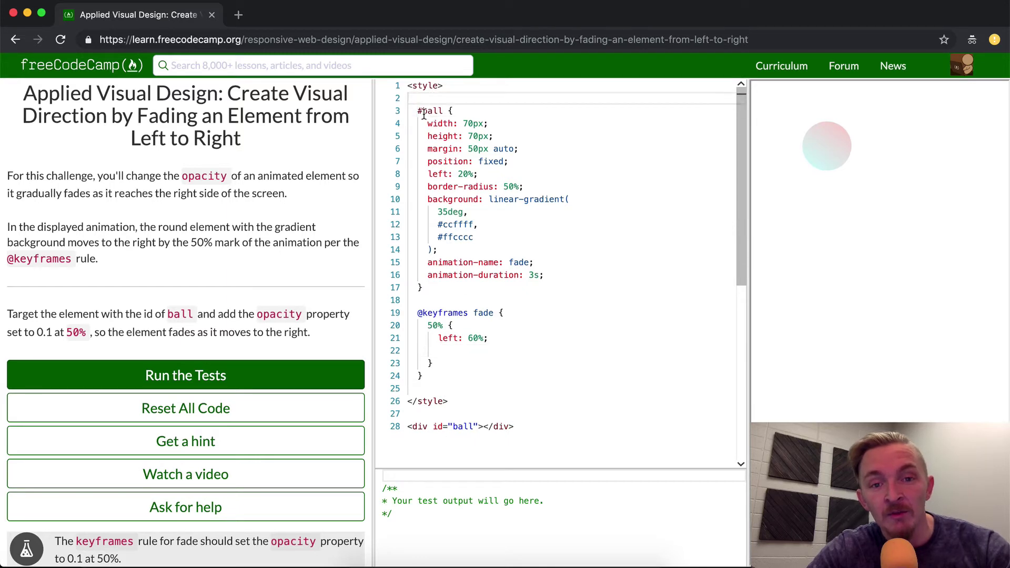
{"action": "double_click", "coordinate": [430, 110]}
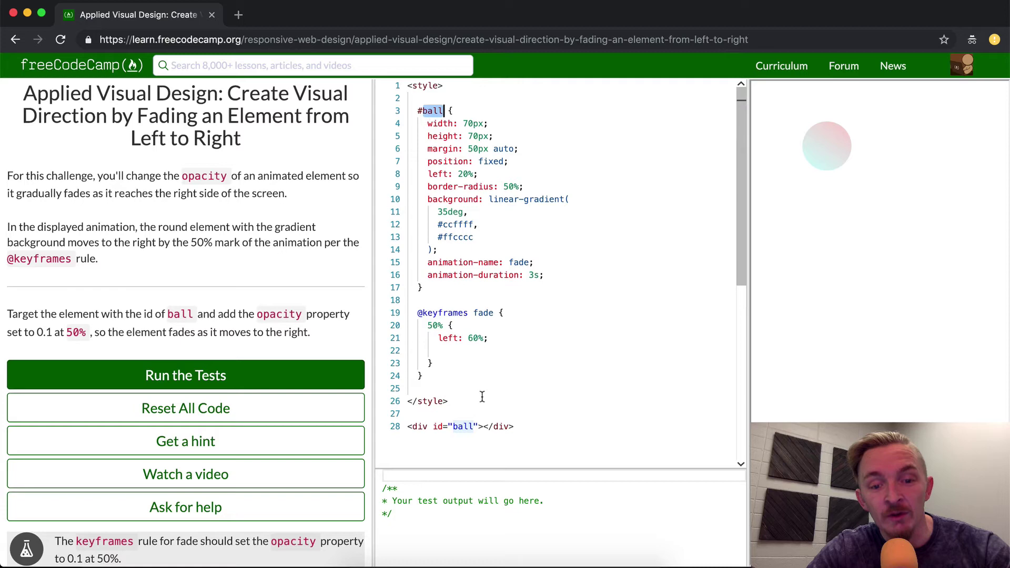
{"action": "left_click", "coordinate": [255, 374]}
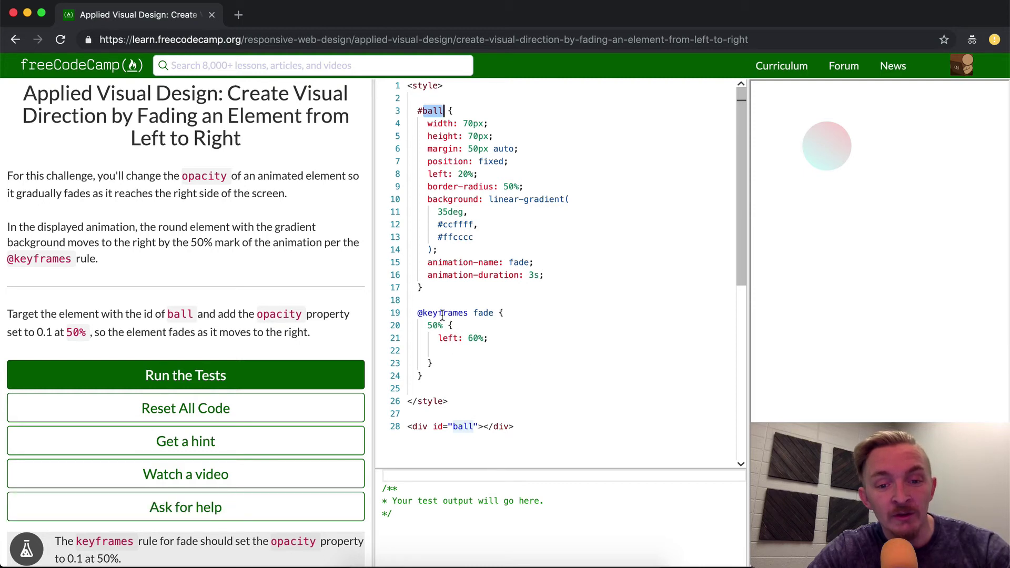
Add 'opacity: .1;' inside the fade keyframe's 50% block on line 22 and run the tests
{"action": "left_click", "coordinate": [469, 354]}
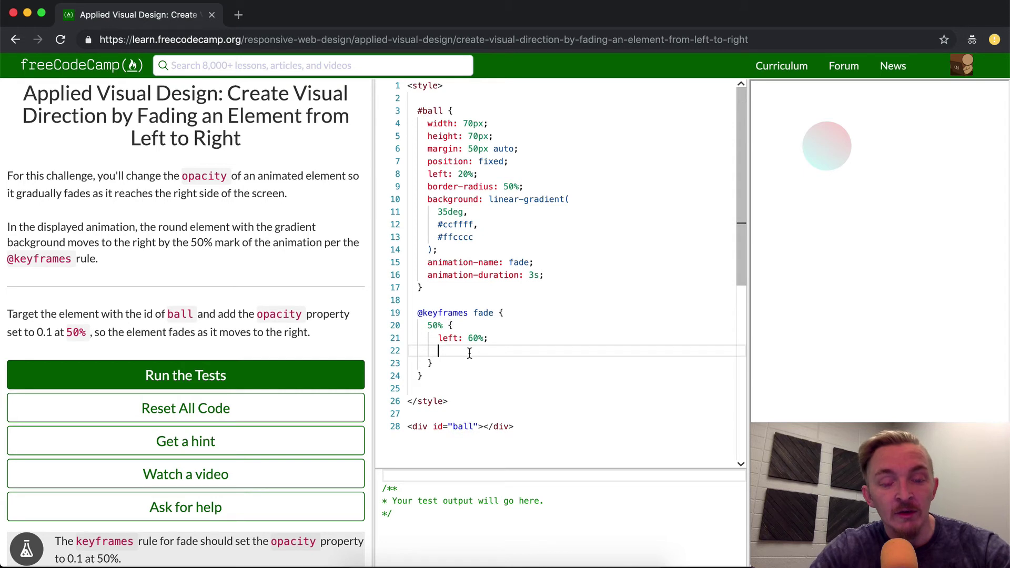
{"action": "type", "text": "opacity: "}
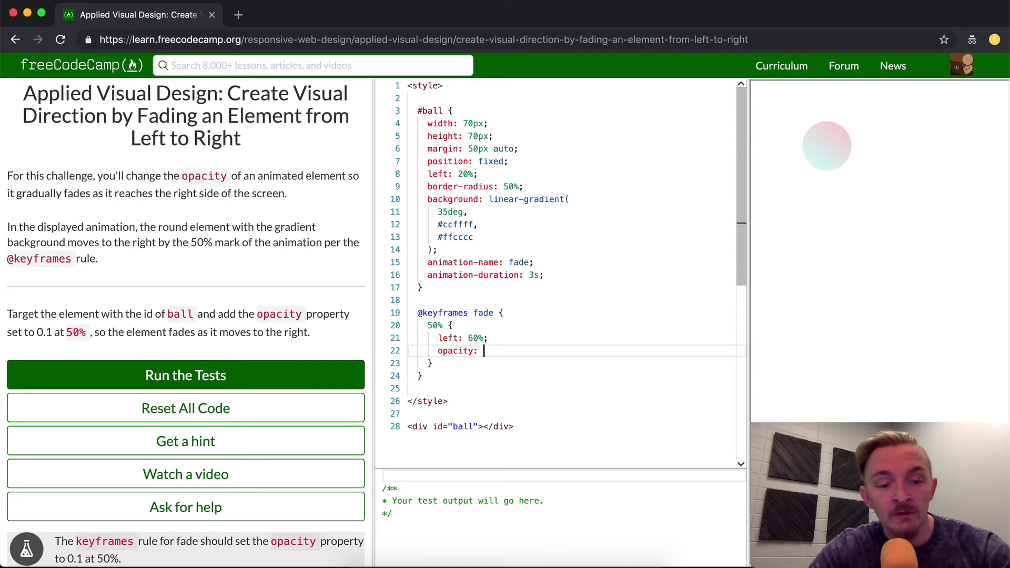
{"action": "type", "text": ".1;"}
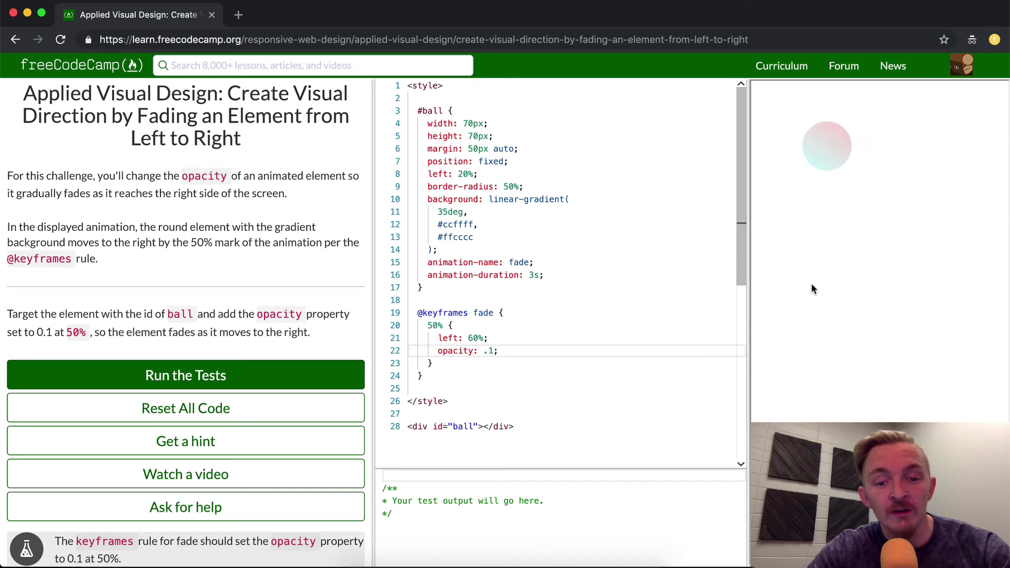
{"action": "type", "text": ";"}
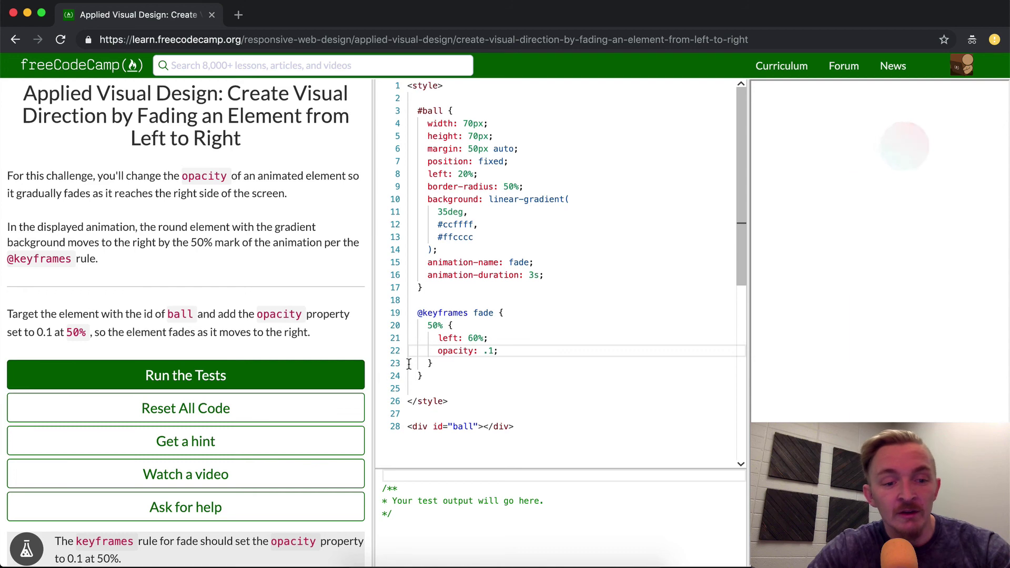
{"action": "left_click", "coordinate": [328, 373]}
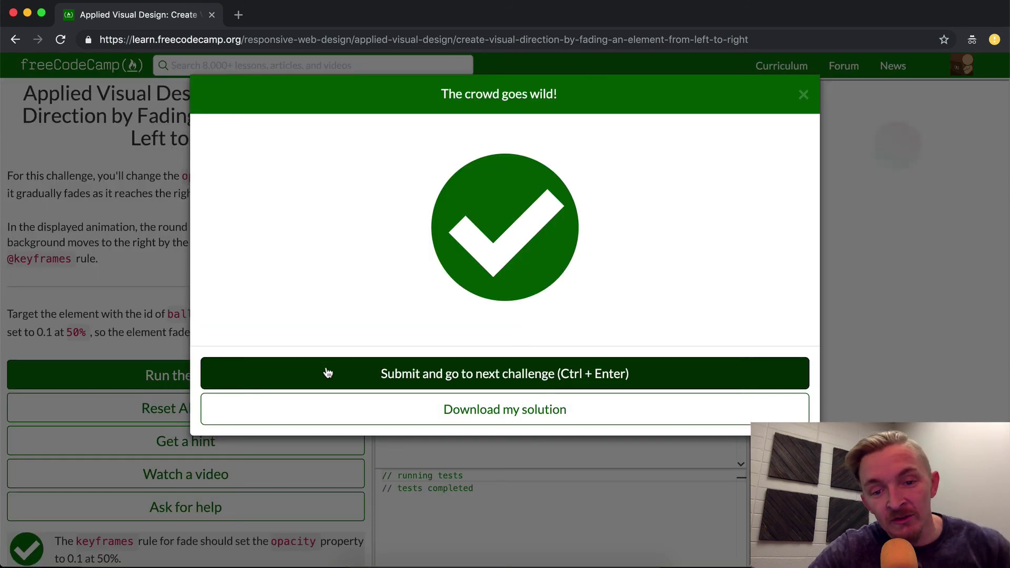